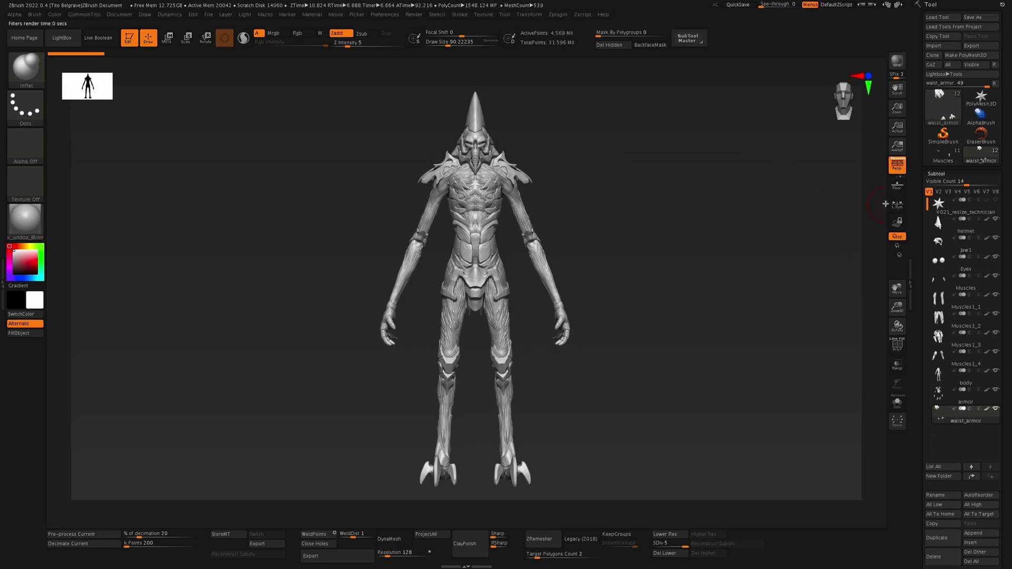
pyautogui.click(932, 159)
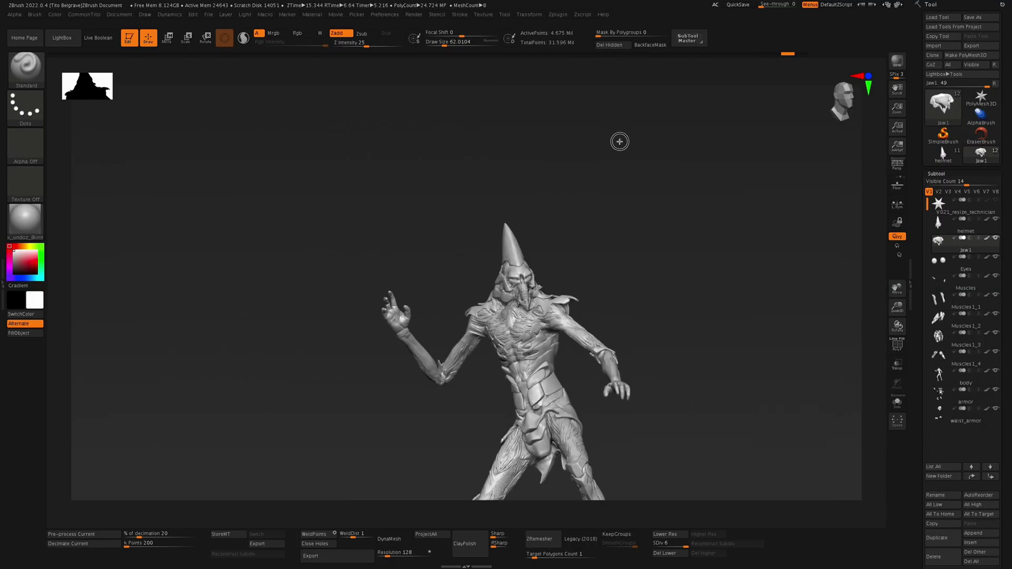
pyautogui.keyDown('alt'); pyautogui.moveTo(620, 142); pyautogui.dragTo(634, 230); pyautogui.keyUp('alt')
pyautogui.keyDown('alt'); pyautogui.moveTo(587, 134); pyautogui.dragTo(594, 164); pyautogui.keyUp('alt')
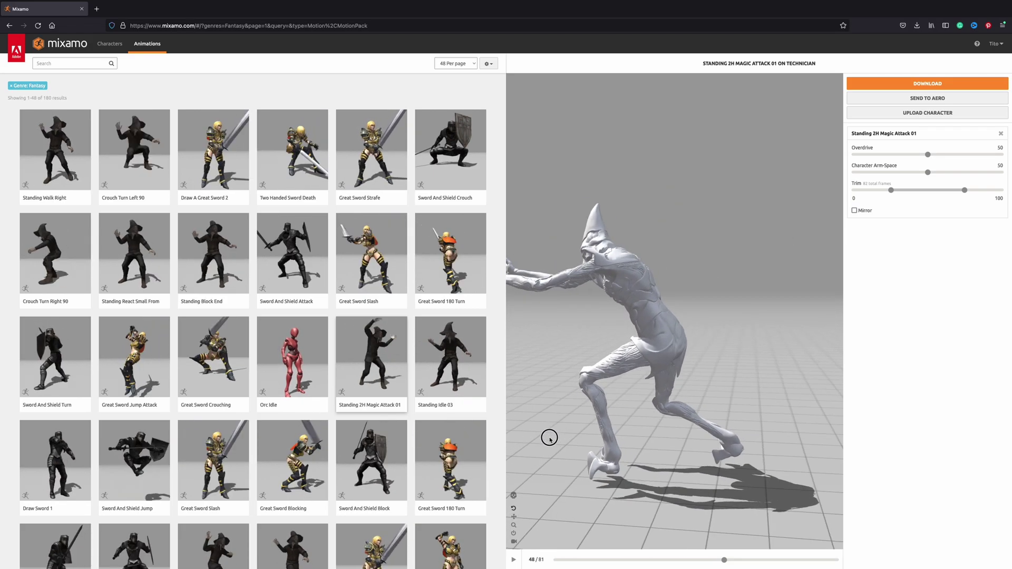
pyautogui.moveTo(499, 446); pyautogui.dragTo(677, 422)
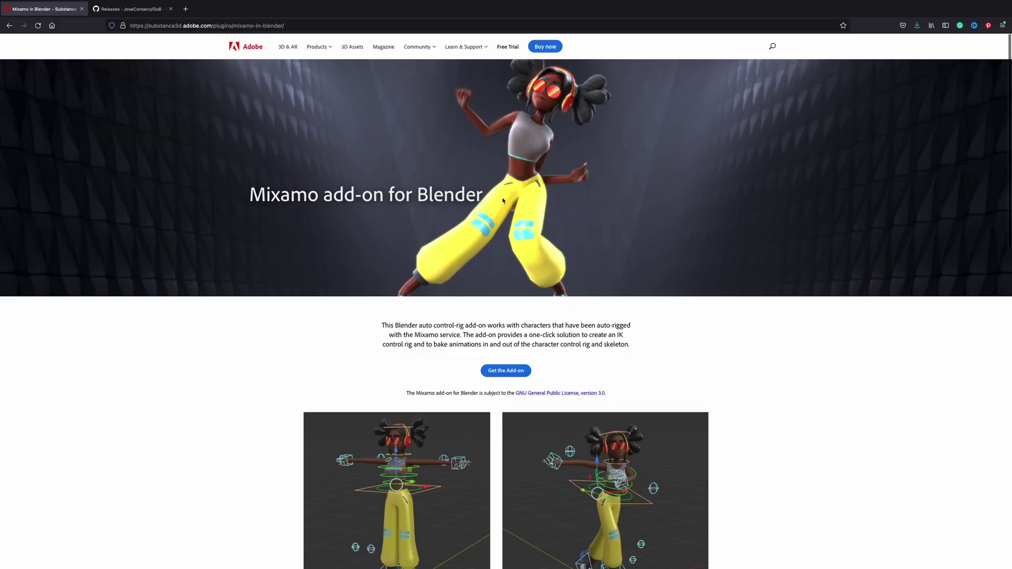
# Read through the Mixamo add-on for Blender page and switch to the GoB releases page
pyautogui.scroll(-5, 499, 197)
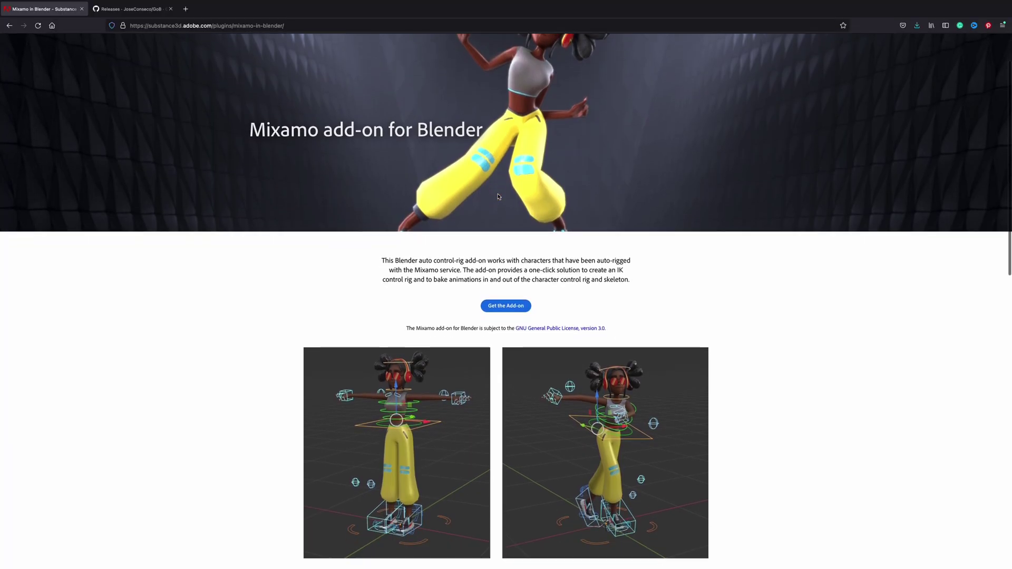
pyautogui.scroll(-4, 499, 196)
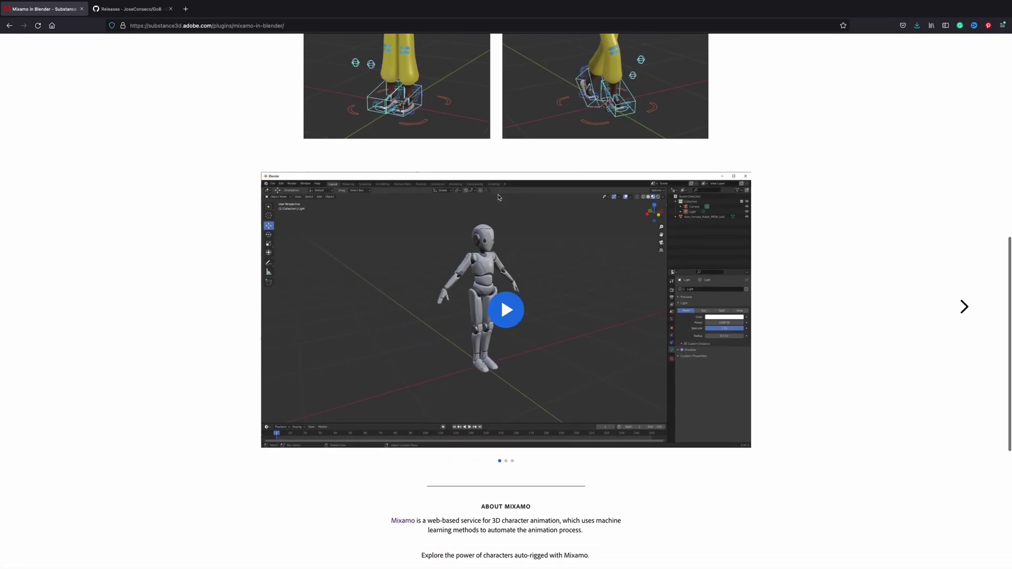
pyautogui.hotkey('ctrl', 'Tab')
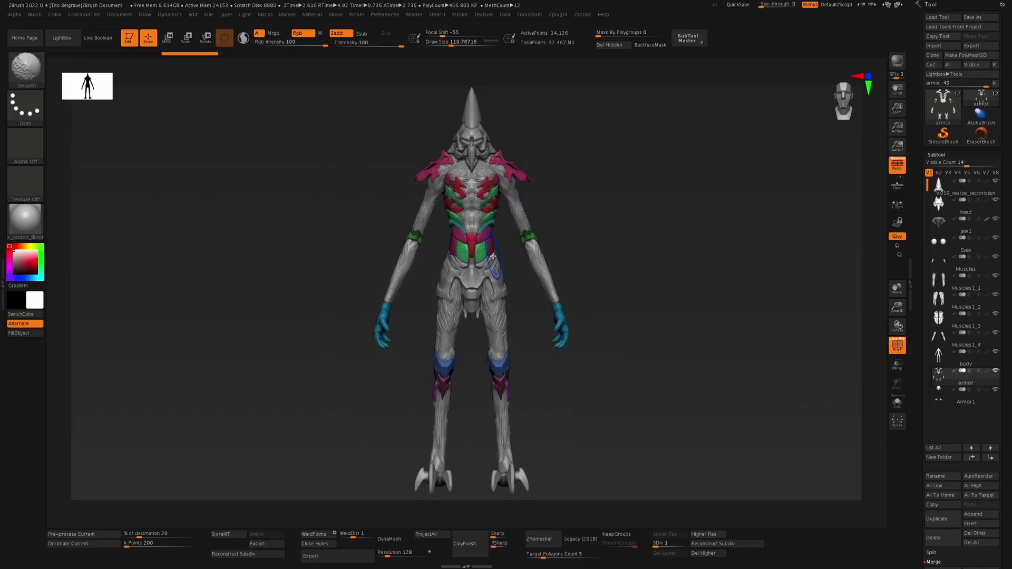
# Select the waist armor, upper-arm muscles and helmet subtools in turn to examine their polygroups
pyautogui.press('shift')
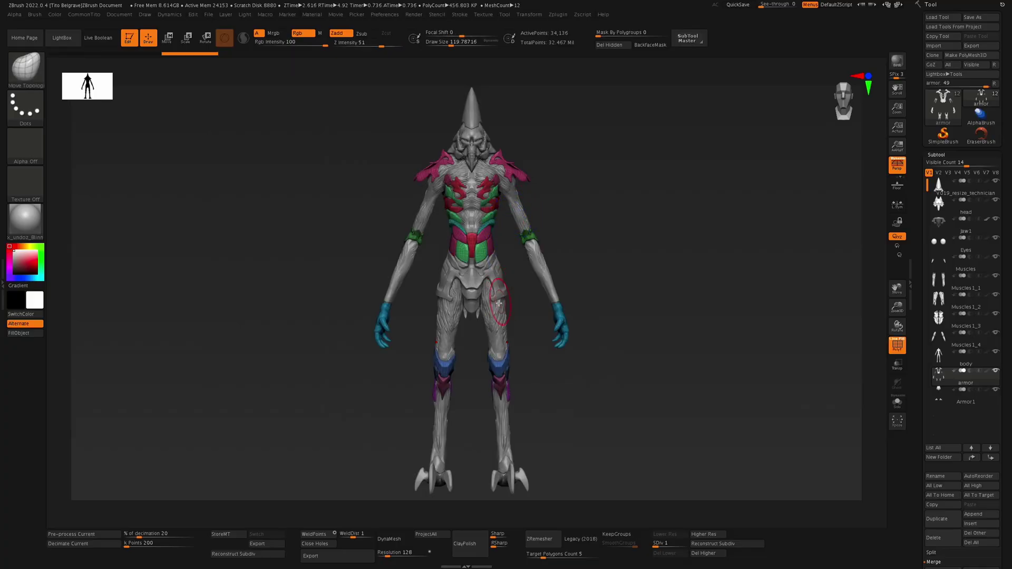
pyautogui.keyDown('alt'); pyautogui.click(497, 308); pyautogui.keyUp('alt')
pyautogui.keyDown('alt'); pyautogui.click(497, 288); pyautogui.keyUp('alt')
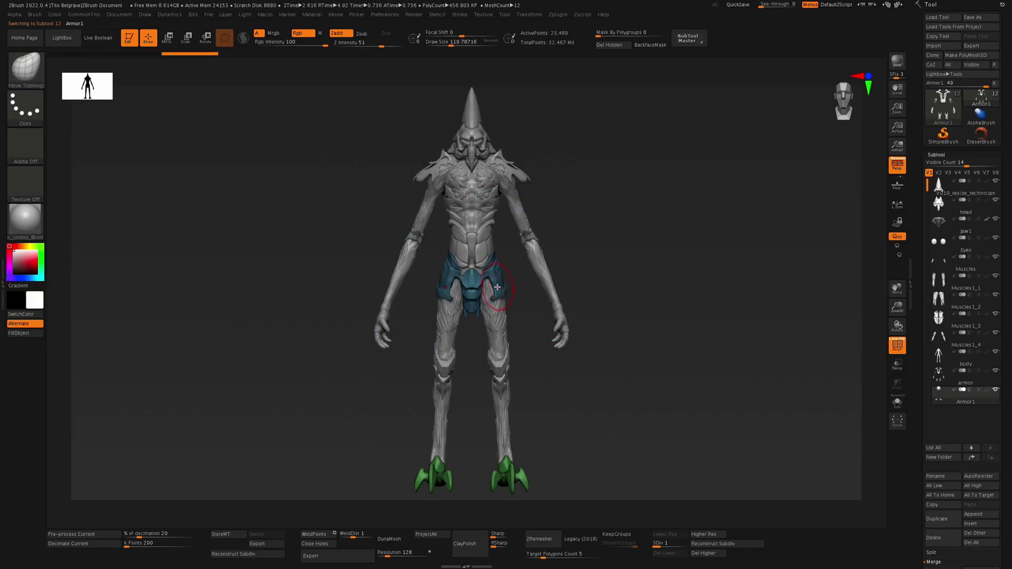
pyautogui.keyDown('alt'); pyautogui.click(513, 216); pyautogui.keyUp('alt')
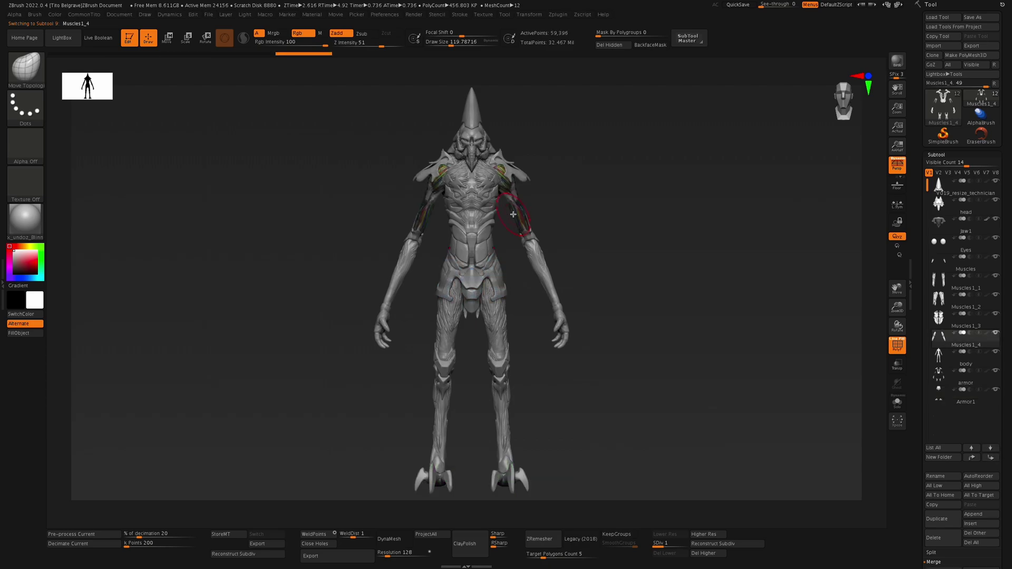
pyautogui.keyDown('alt'); pyautogui.click(479, 121); pyautogui.keyUp('alt')
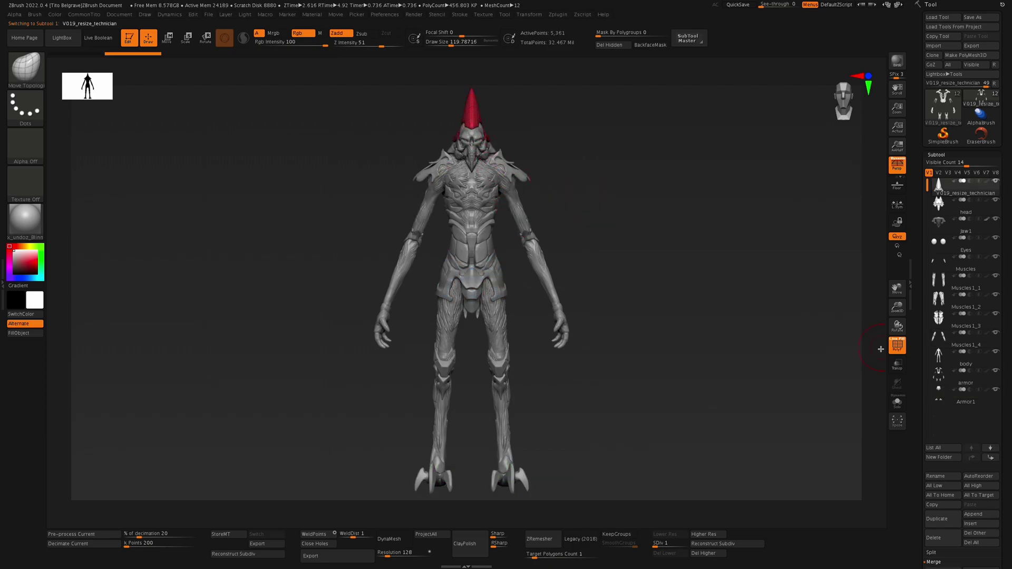
# Set all subtools to their highest subdivision level and send the visible subtools to Blender
pyautogui.click(982, 488)
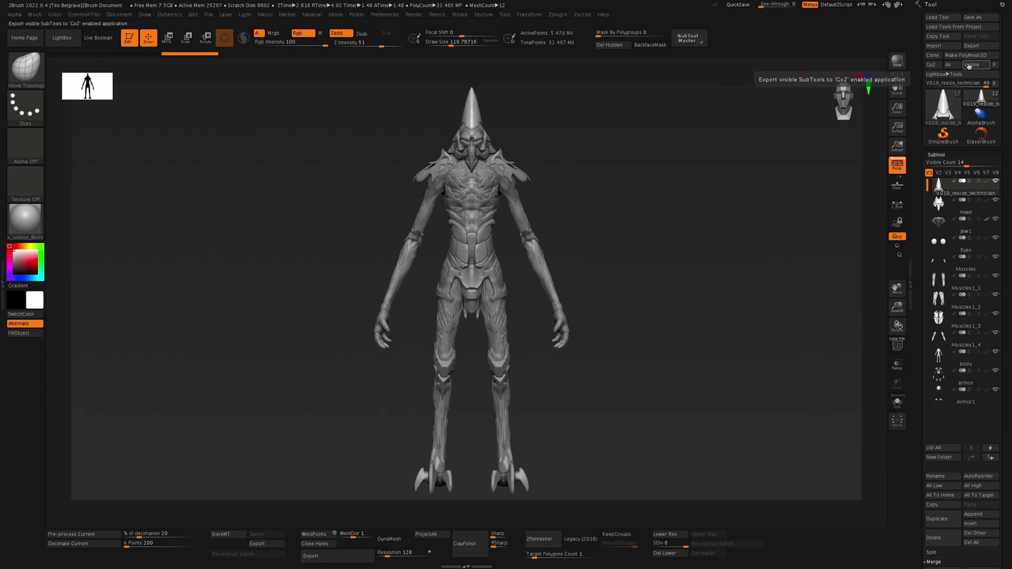
pyautogui.click(969, 65)
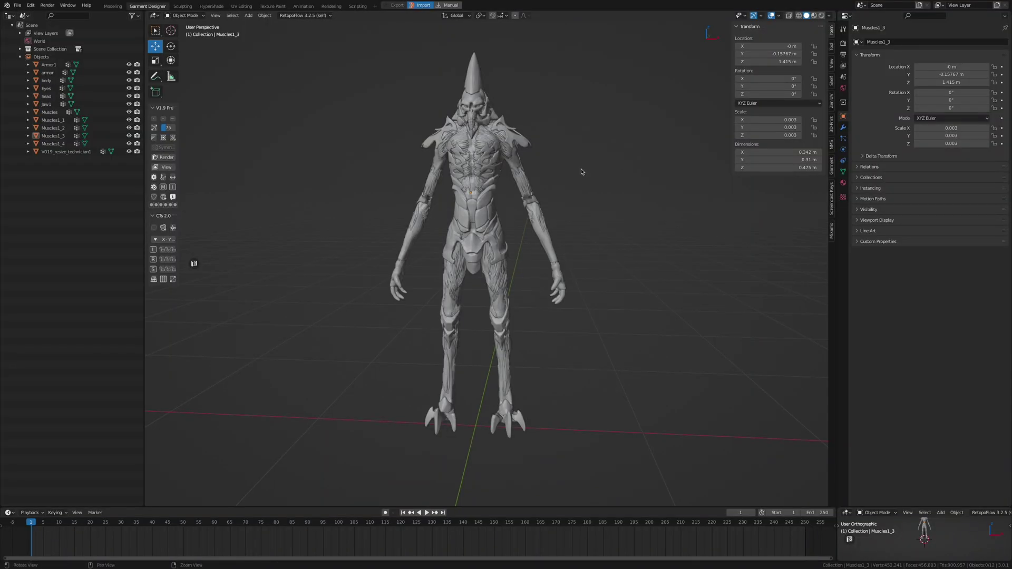
# Switch to Mixamo, upload the creature's character file and accept its front-facing orientation in the Auto-Rigger
pyautogui.hotkey('alt', '5')
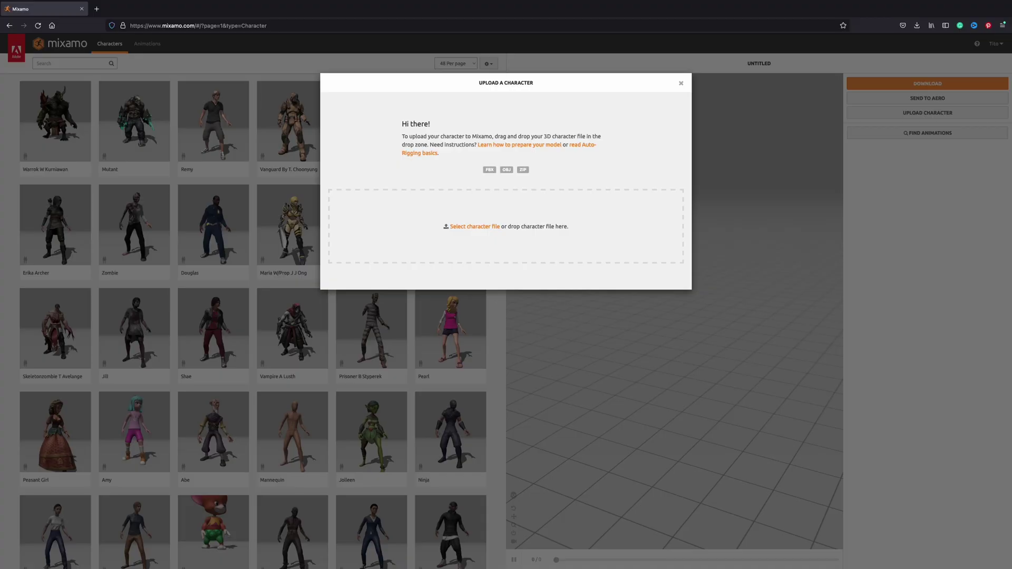
pyautogui.moveTo(453, 226); pyautogui.dragTo(490, 227)
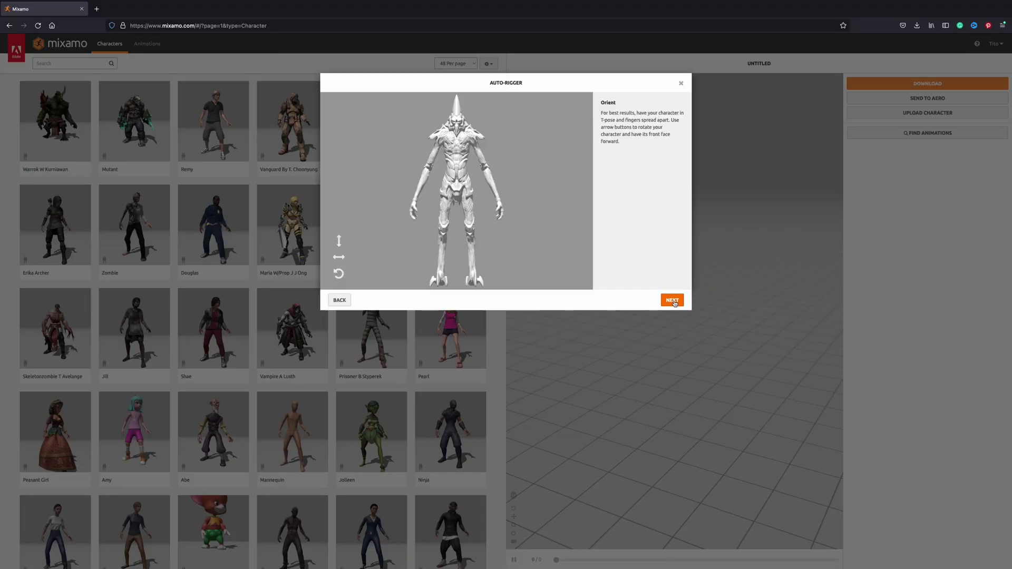
pyautogui.click(672, 300)
# Place the symmetric elbow and knee markers and the groin marker on the creature, and start auto-rigging with the Standard Skeleton (65)
pyautogui.moveTo(383, 231); pyautogui.dragTo(485, 168)
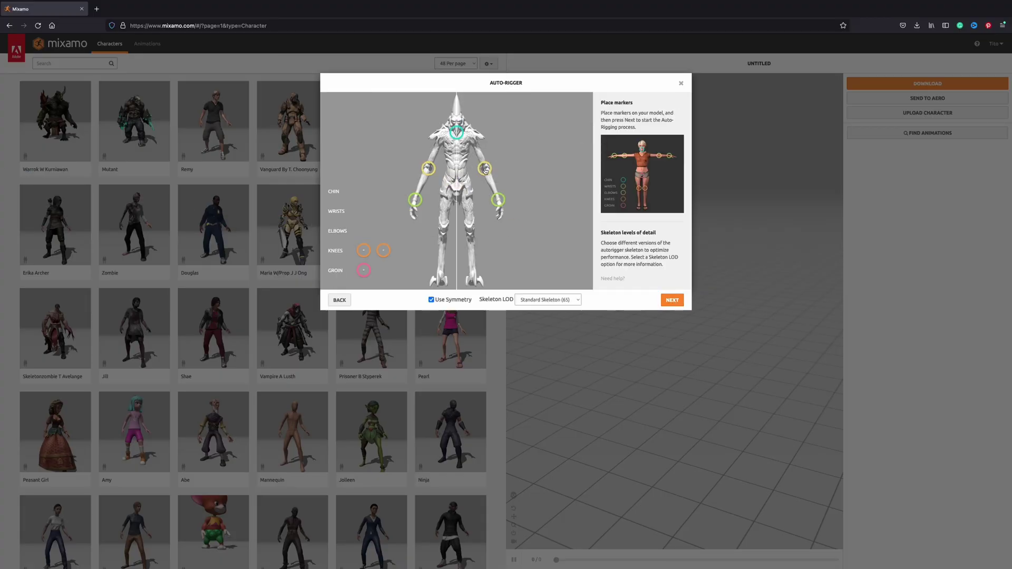
pyautogui.moveTo(383, 251); pyautogui.dragTo(470, 232)
pyautogui.moveTo(364, 270); pyautogui.dragTo(457, 193)
pyautogui.click(673, 300)
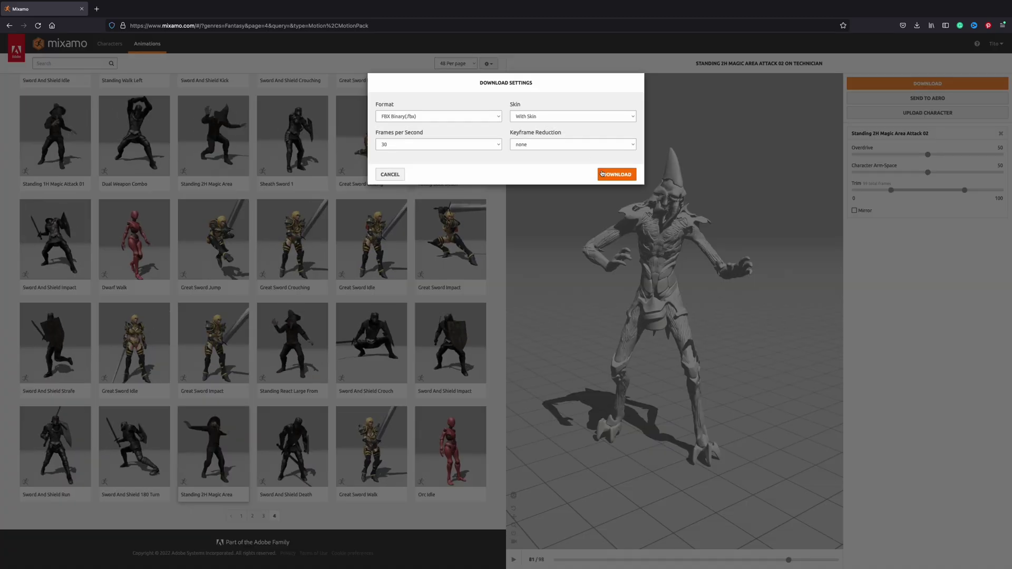
# Download the Standing 2H Magic Area Attack 02 animation as FBX Binary with skin at 30 frames per second, without keyframe reduction
pyautogui.click(609, 175)
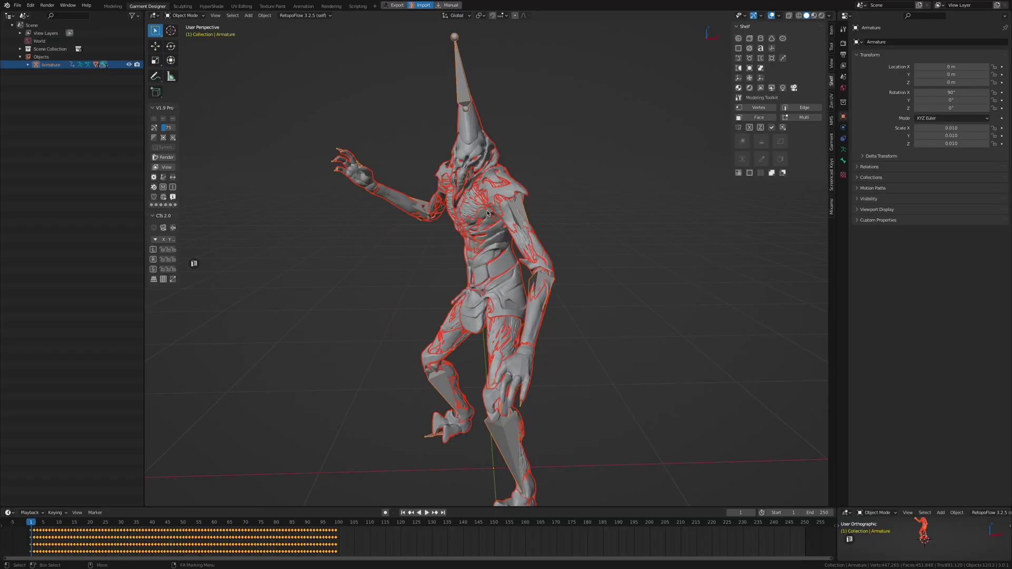
# Play the imported animation on the creature in Blender and return the timeline to frame 0
pyautogui.moveTo(597, 253); pyautogui.dragTo(543, 204, button='middle')
pyautogui.keyDown('alt'); pyautogui.moveTo(554, 217); pyautogui.dragTo(584, 259, button='right'); pyautogui.keyUp('alt')
pyautogui.click(419, 375)
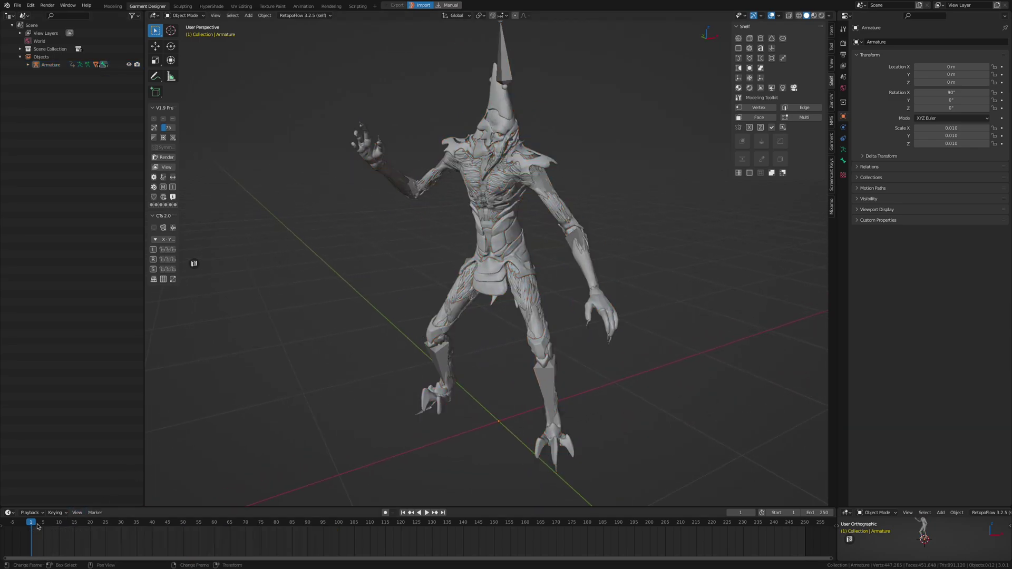
pyautogui.press('space')
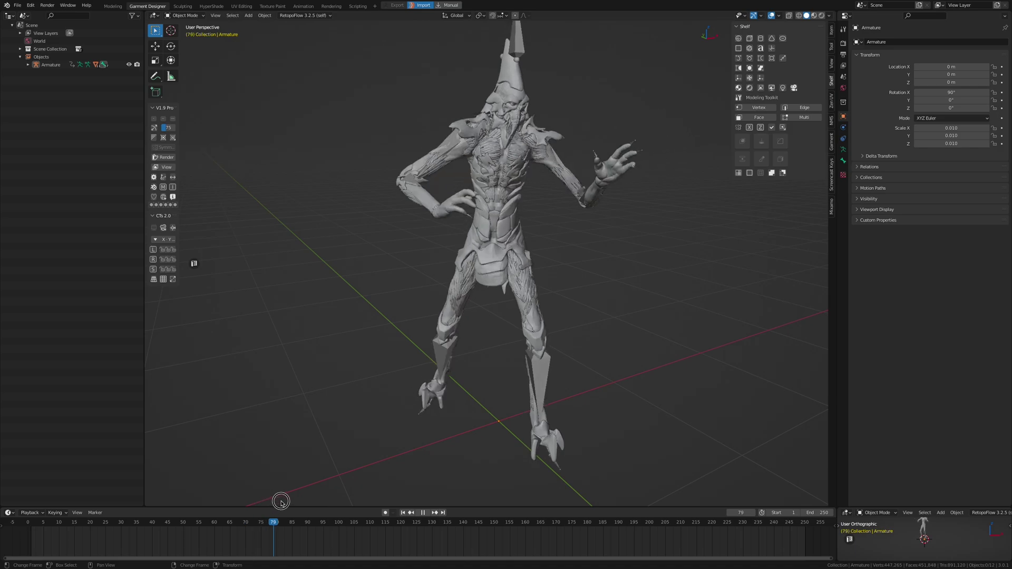
pyautogui.moveTo(282, 501); pyautogui.dragTo(22, 491)
# Create a Mixamo control rig for the creature's armature
pyautogui.click(501, 61)
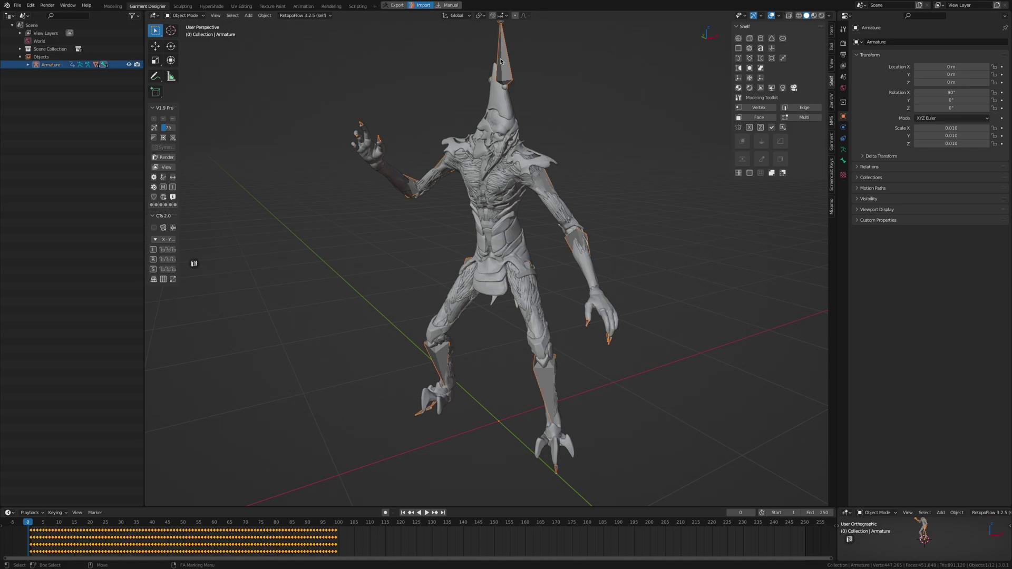
pyautogui.click(832, 206)
pyautogui.click(779, 63)
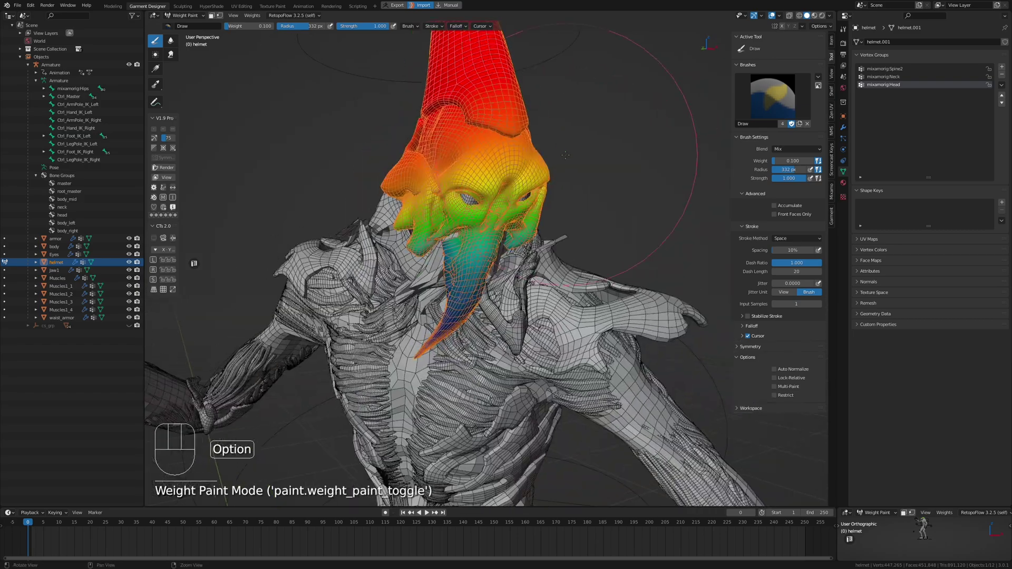
# Weight-paint the helmet's beak in the mixamorig:Head vertex group with a 128 px brush at weight 0.834
pyautogui.press('f')
pyautogui.moveTo(425, 300); pyautogui.dragTo(430, 306)
pyautogui.keyDown('shift'); pyautogui.click(447, 278); pyautogui.keyUp('shift')
pyautogui.moveTo(780, 161); pyautogui.dragTo(810, 160)
pyautogui.moveTo(439, 294); pyautogui.dragTo(455, 302)
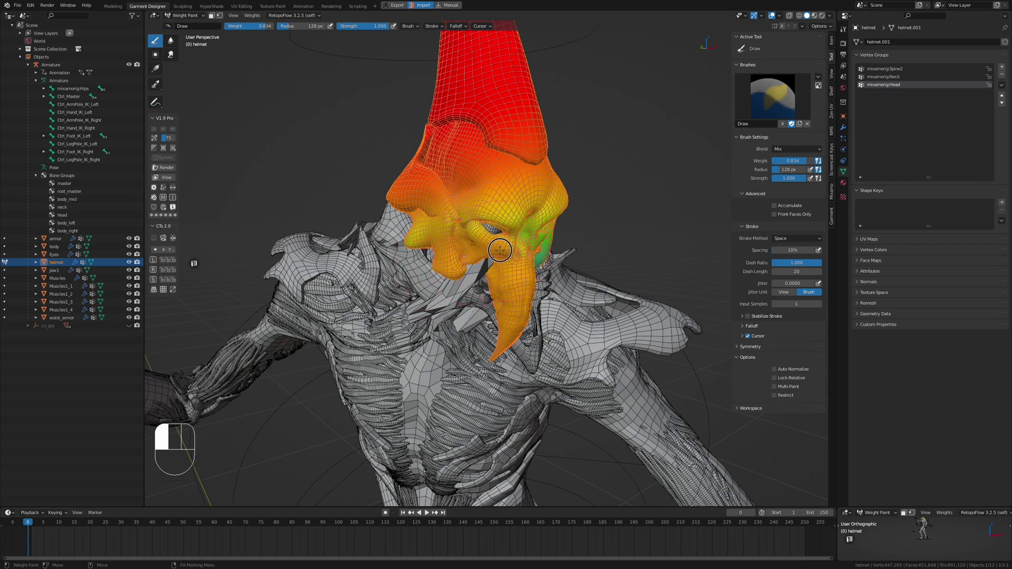
# Try moving a torso control of the rig down in Pose Mode and undo the move
pyautogui.hotkey('ctrl', 'Tab')
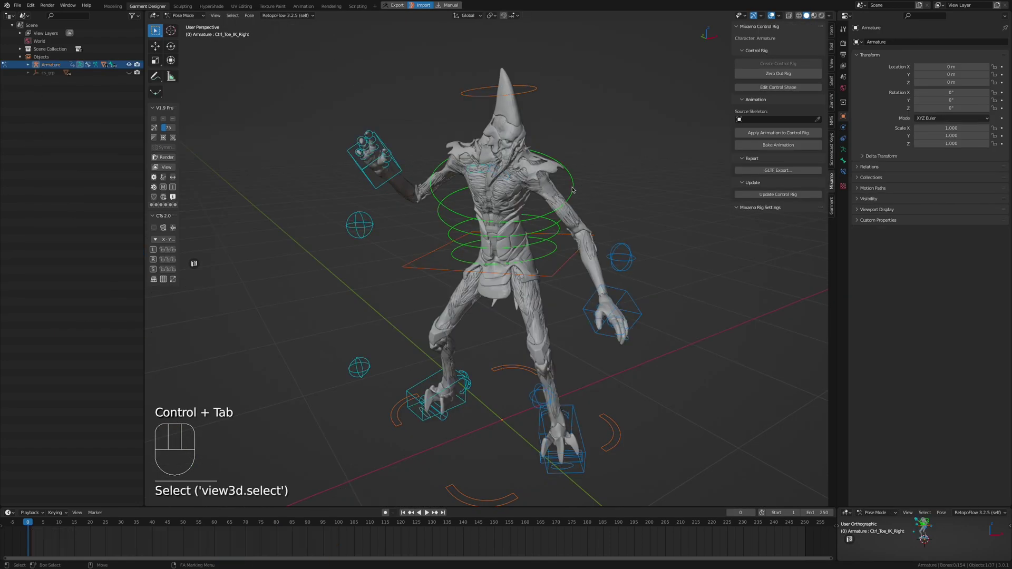
pyautogui.click(573, 191)
pyautogui.keyDown('alt'); pyautogui.moveTo(573, 191); pyautogui.dragTo(582, 209, button='right'); pyautogui.keyUp('alt')
pyautogui.click(562, 252)
pyautogui.press('w')
pyautogui.moveTo(504, 217); pyautogui.dragTo(505, 247)
pyautogui.press('super+z')
# Try repositioning the arm and leg controls of the rig
pyautogui.click(603, 254)
pyautogui.moveTo(603, 253); pyautogui.dragTo(580, 211)
pyautogui.press('super+z')
pyautogui.click(561, 382)
pyautogui.moveTo(555, 391); pyautogui.dragTo(403, 376)
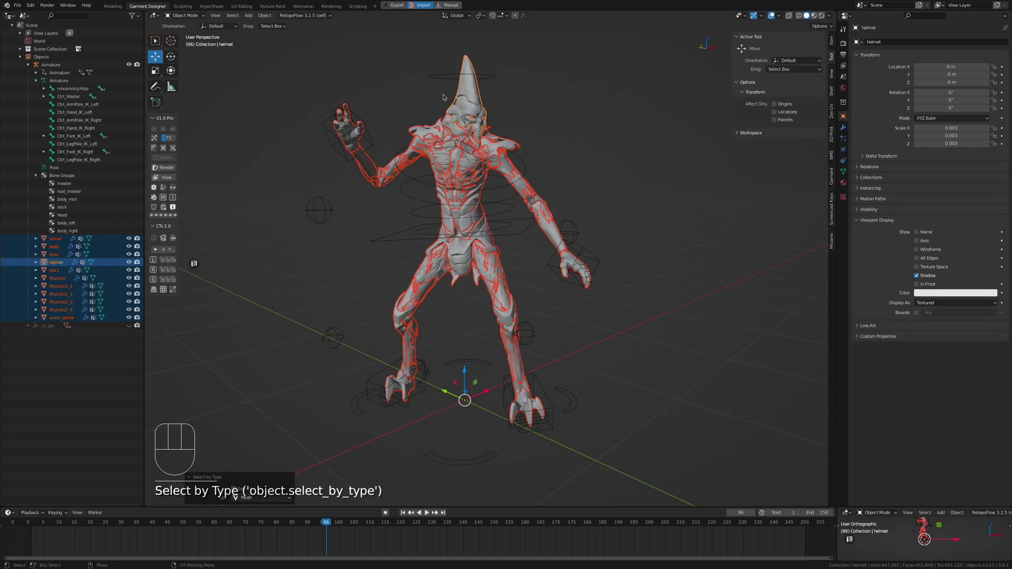
# Send all selected creature meshes in their frame 96 pose to ZBrush
pyautogui.keyDown('alt'); pyautogui.moveTo(428, 316); pyautogui.dragTo(455, 332); pyautogui.keyUp('alt')
pyautogui.click(395, 7)
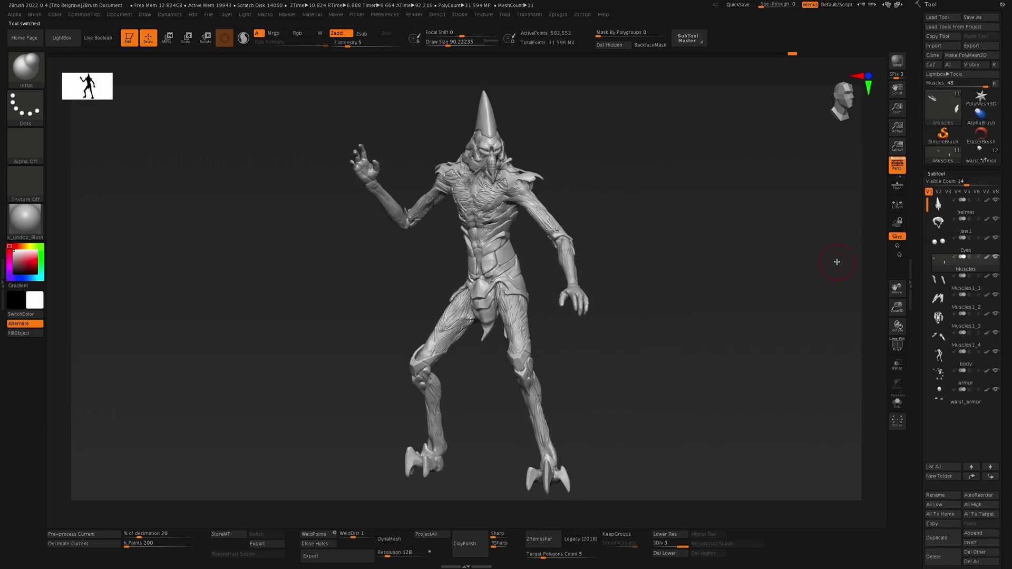
# Isolate the jaw subtool, try a small Move brush adjustment on it and undo the stroke
pyautogui.hotkey('shift', 'r')
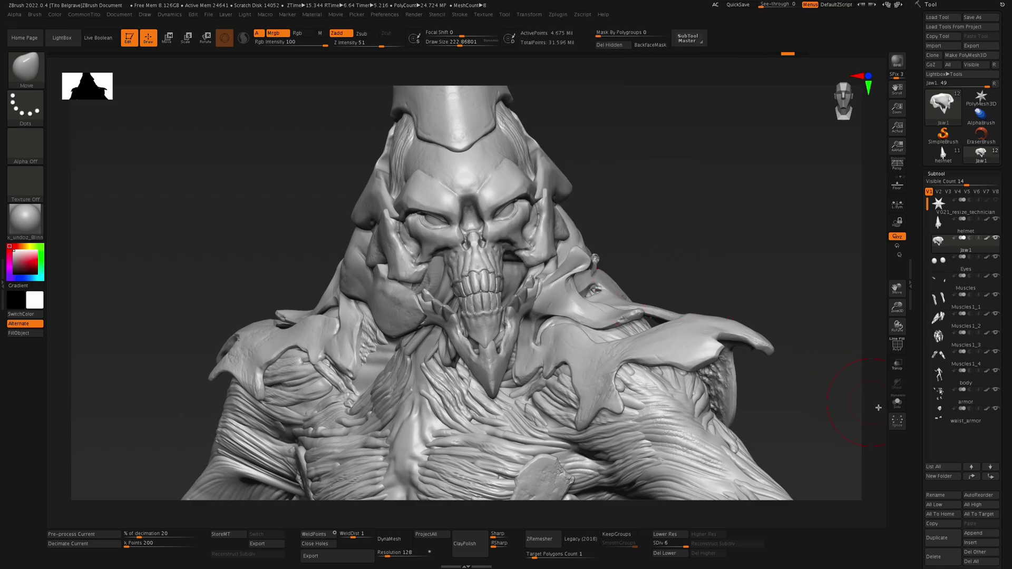
pyautogui.click(895, 404)
pyautogui.moveTo(514, 332)
pyautogui.mouseDown()
pyautogui.moveTo(527, 332)
pyautogui.moveTo(513, 332)
pyautogui.mouseUp()
pyautogui.hotkey('ctrl', 'z')
pyautogui.moveTo(555, 229); pyautogui.dragTo(603, 214)
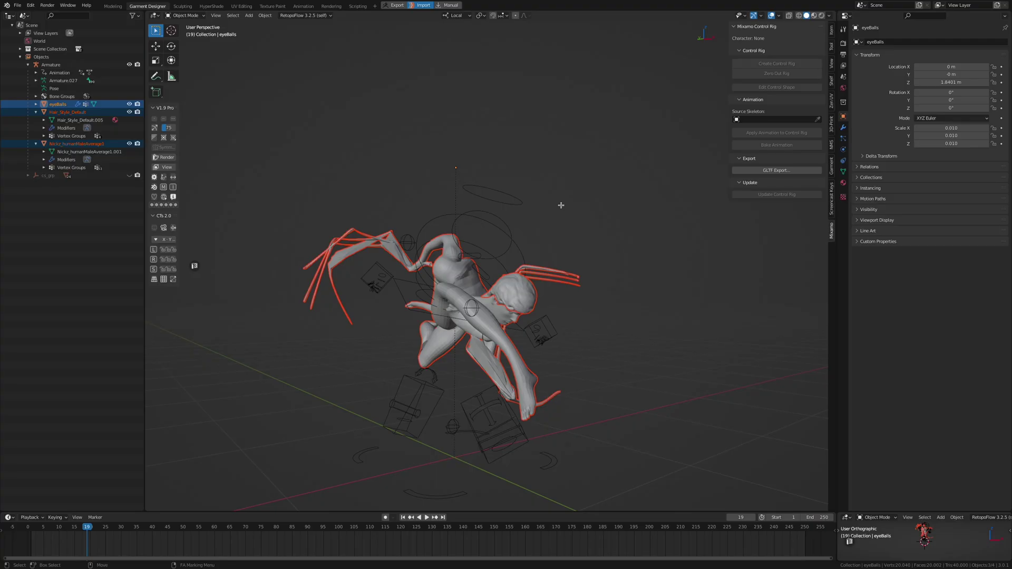
pyautogui.click(605, 204)
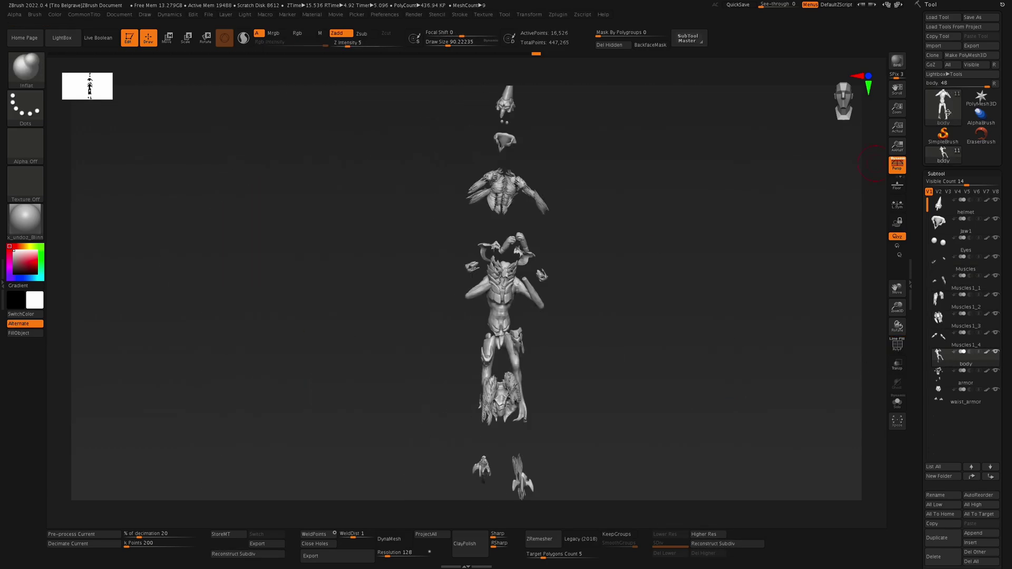
pyautogui.click(975, 552)
pyautogui.click(957, 557)
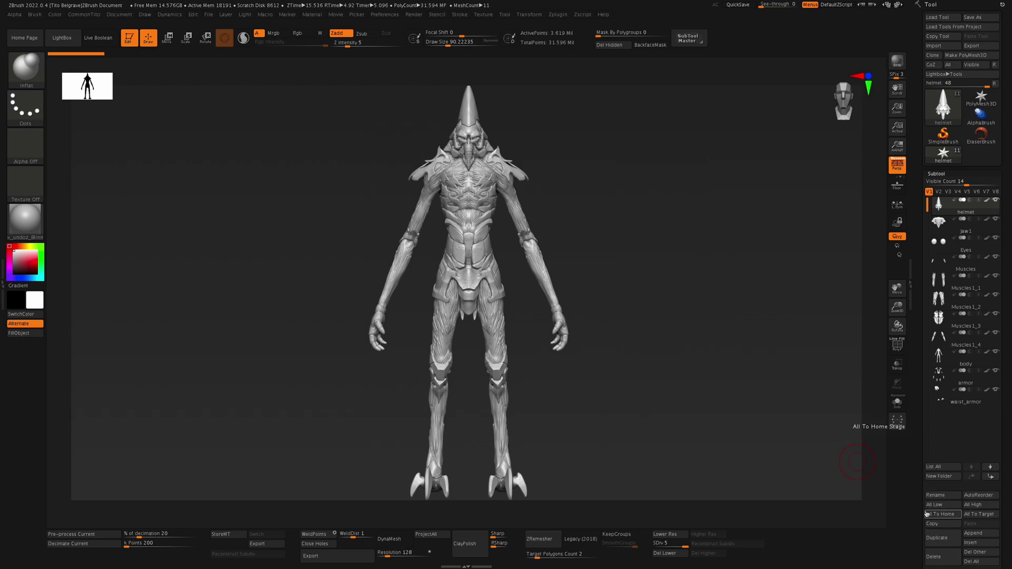
# Return all subtools to their Home Stage in ZBrush
pyautogui.click(928, 514)
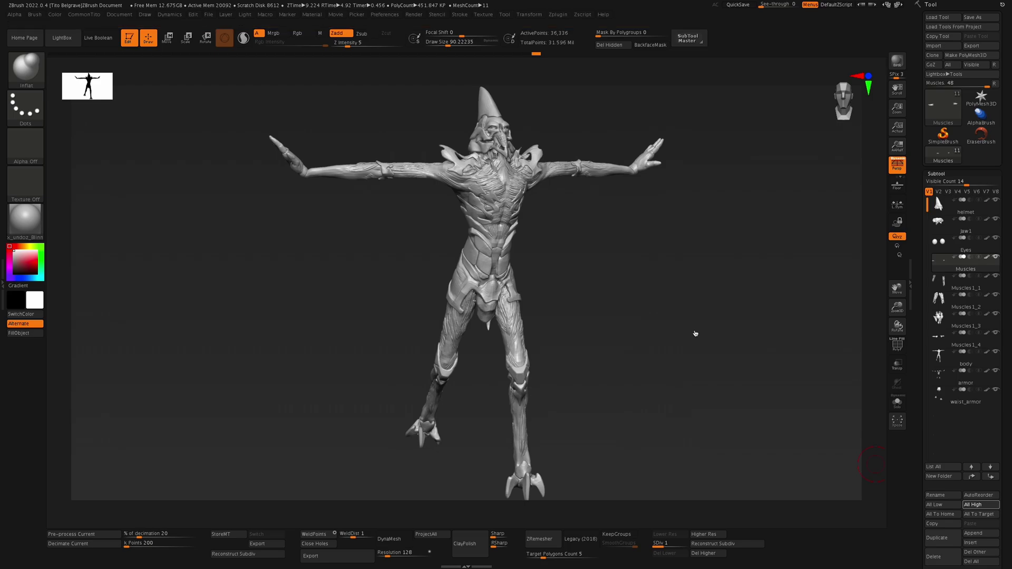
pyautogui.keyDown('ctrl'); pyautogui.moveTo(694, 330); pyautogui.dragTo(692, 328, button='right'); pyautogui.keyUp('ctrl')
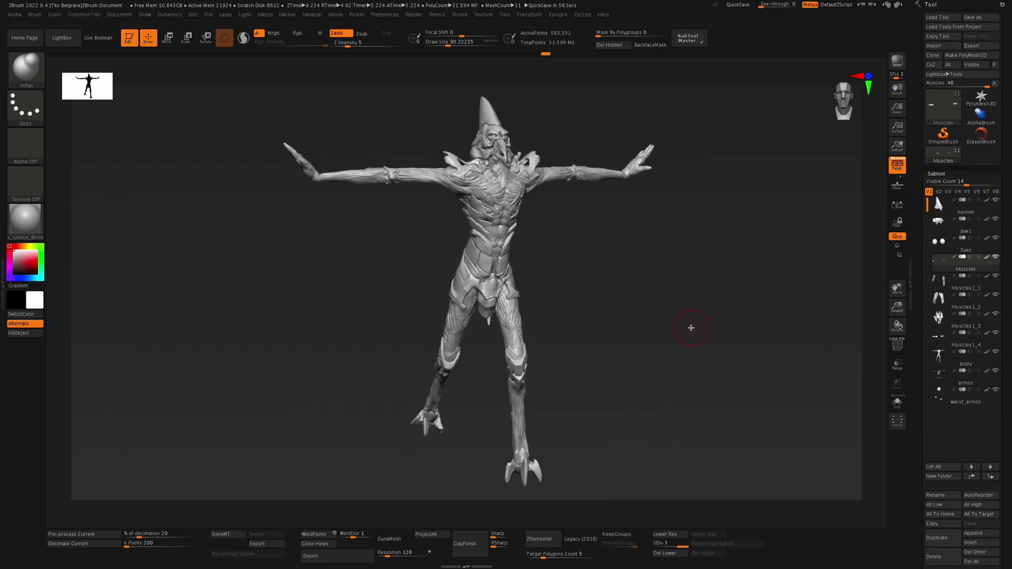